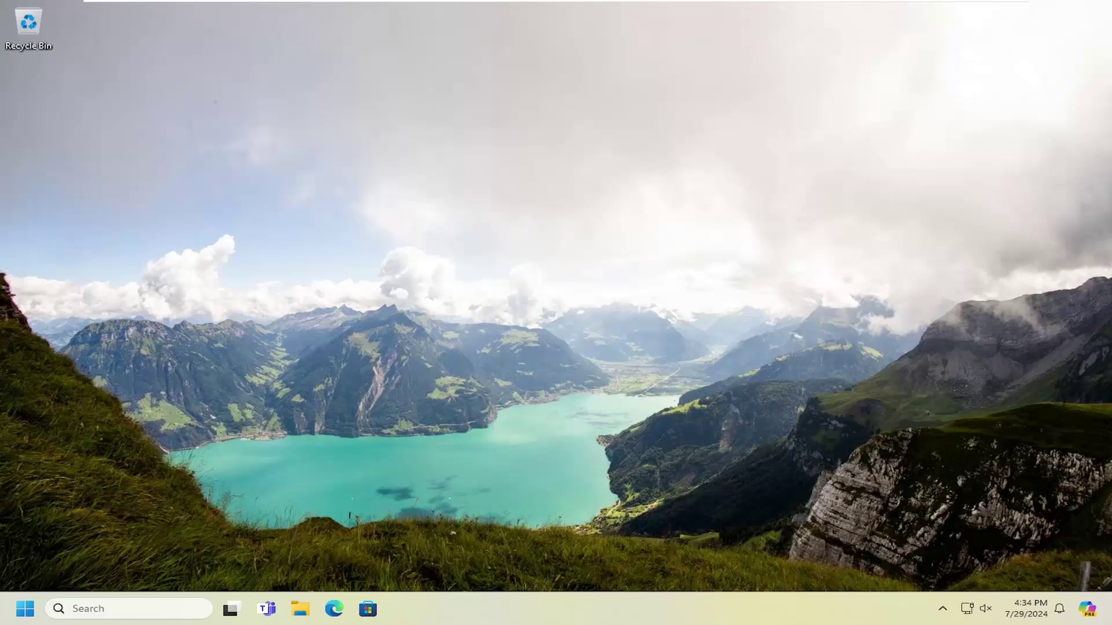
Step: Launch Settings, filter Installed apps to 'camera', and show the Camera app's options menu
left_click(25, 609)
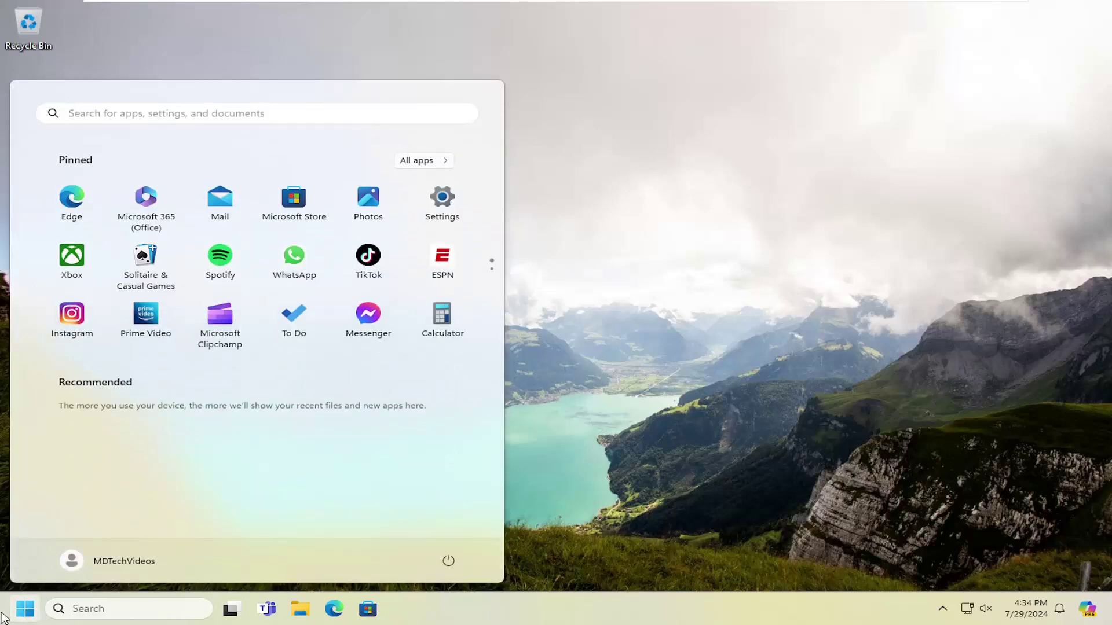
type("settings")
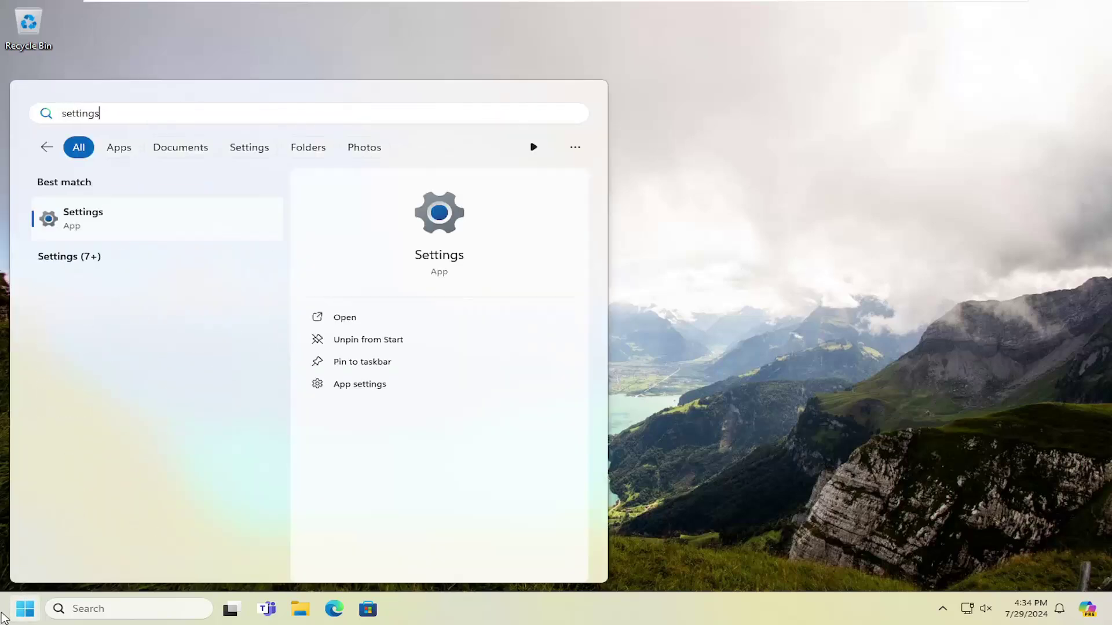
left_click(113, 222)
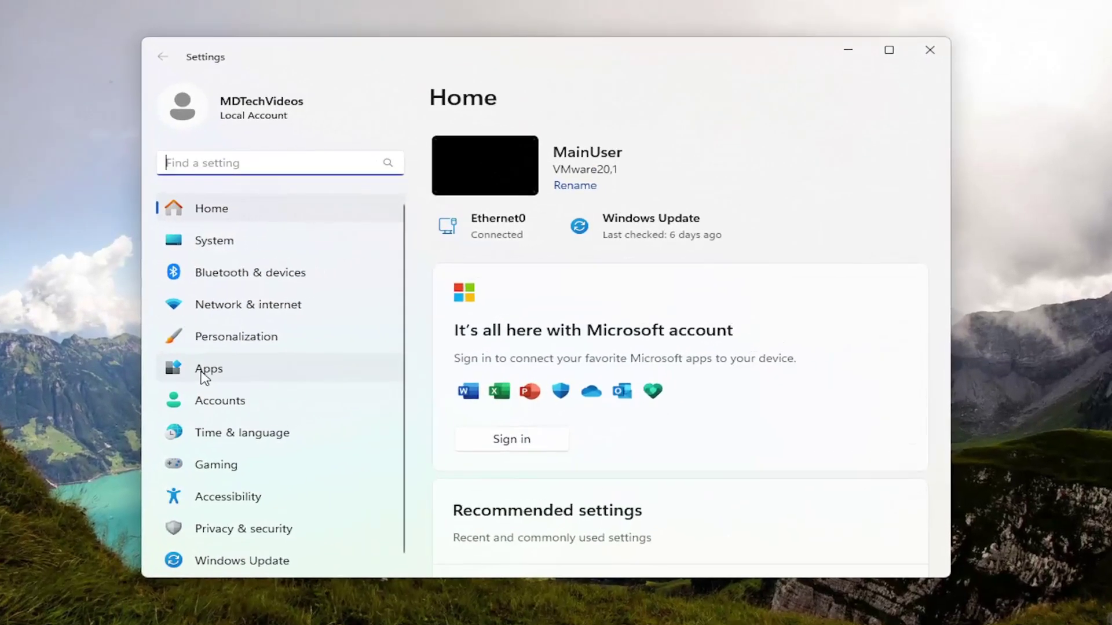
left_click(202, 375)
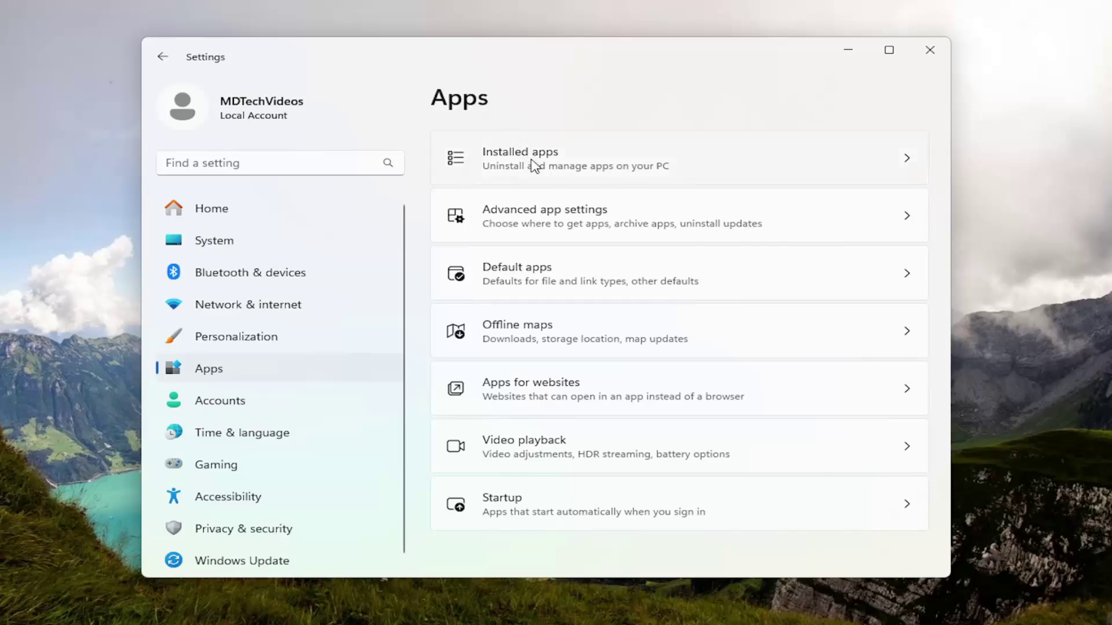
left_click(608, 162)
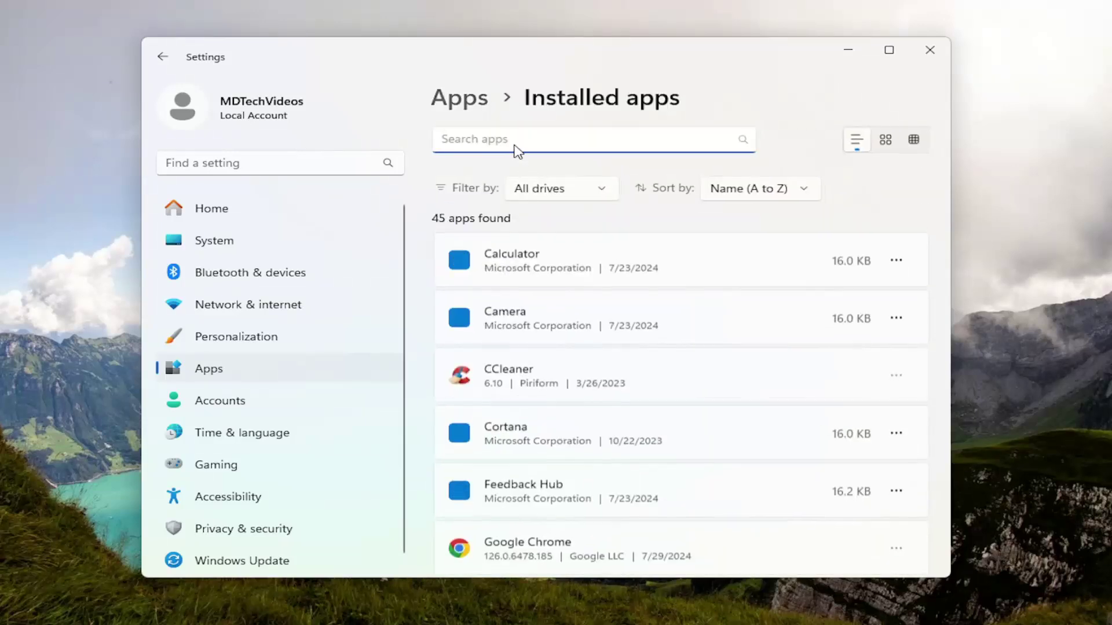
type("camer")
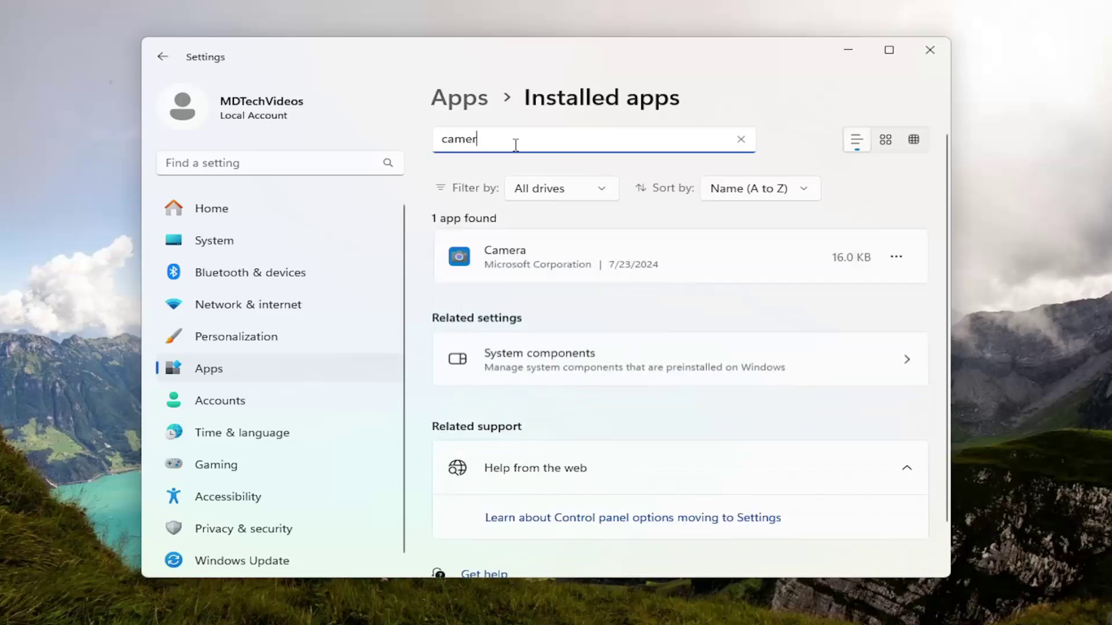
type("a")
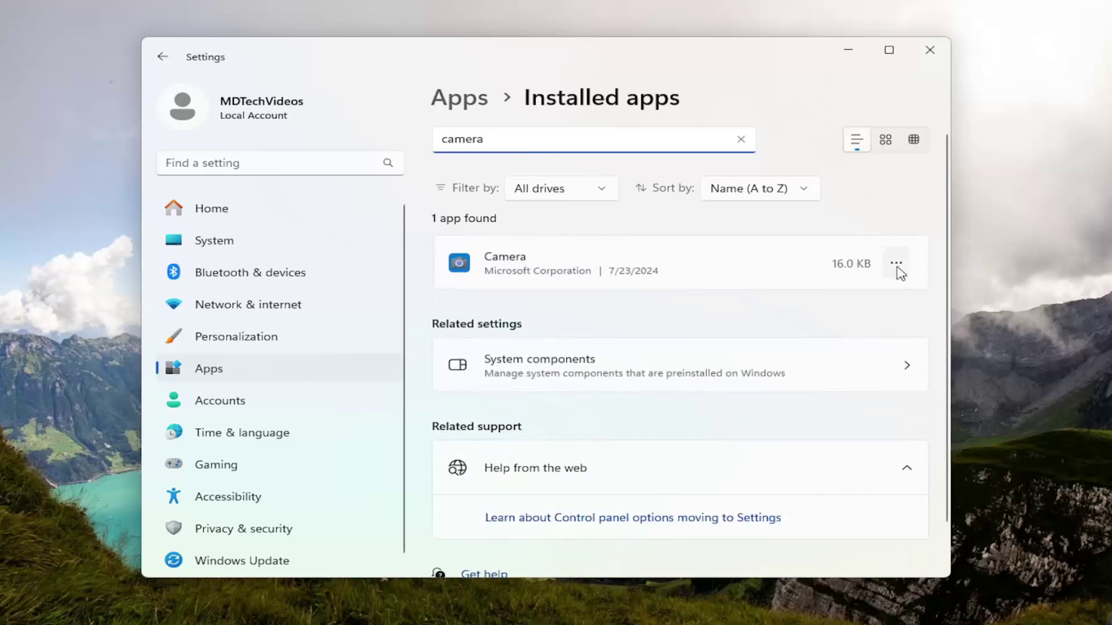
left_click(897, 271)
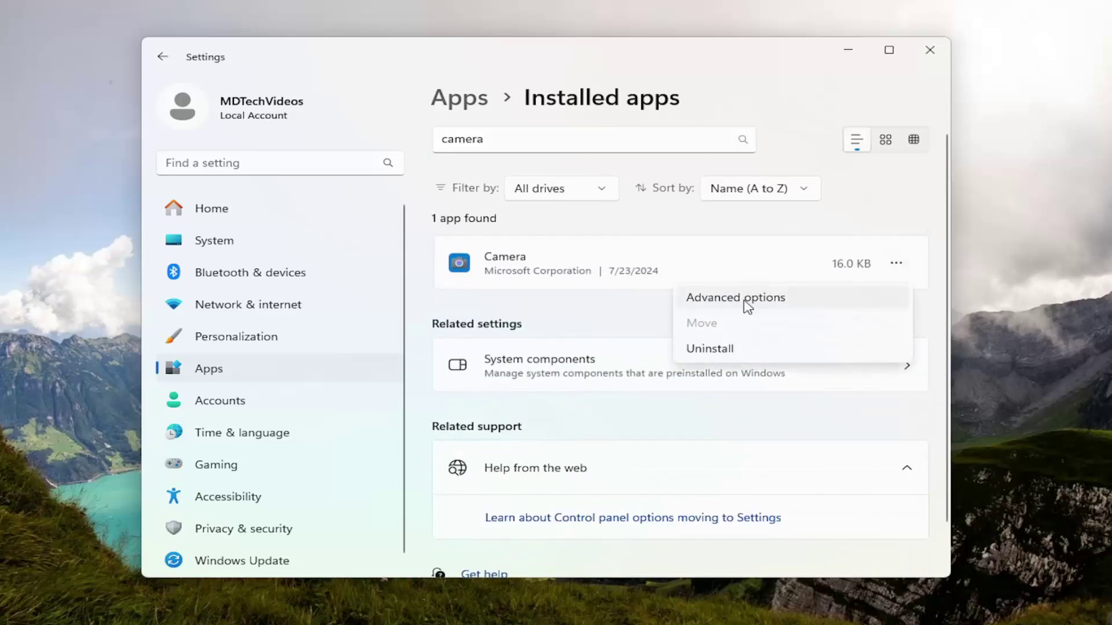
Step: Repair the Camera app from its Advanced options page
left_click(726, 305)
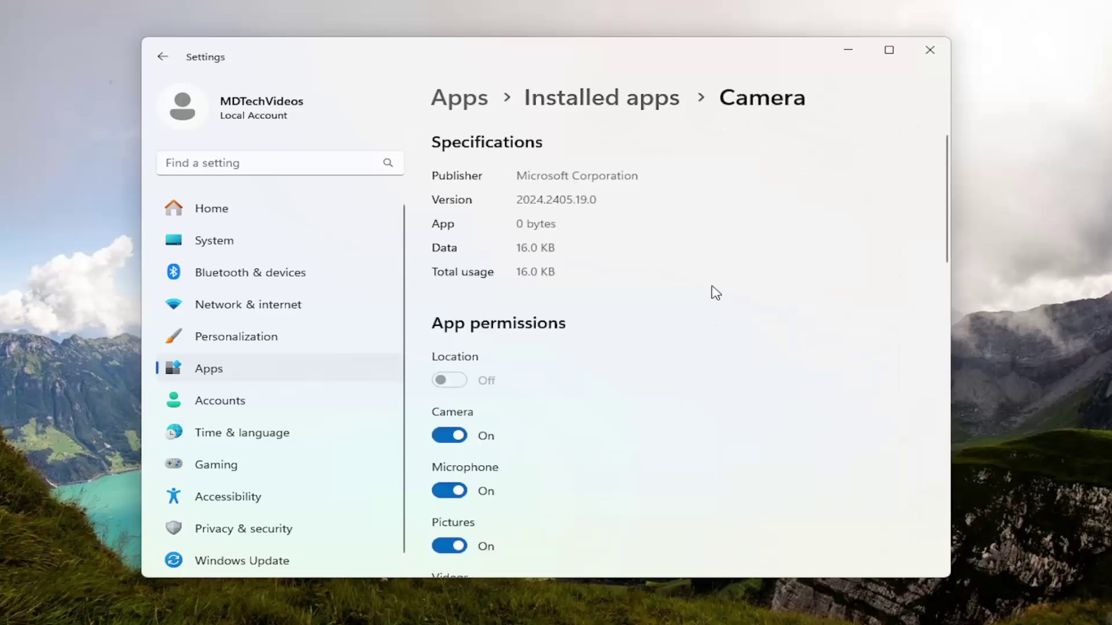
scroll(715, 290, "down", 5)
scroll(710, 288, "down", 4)
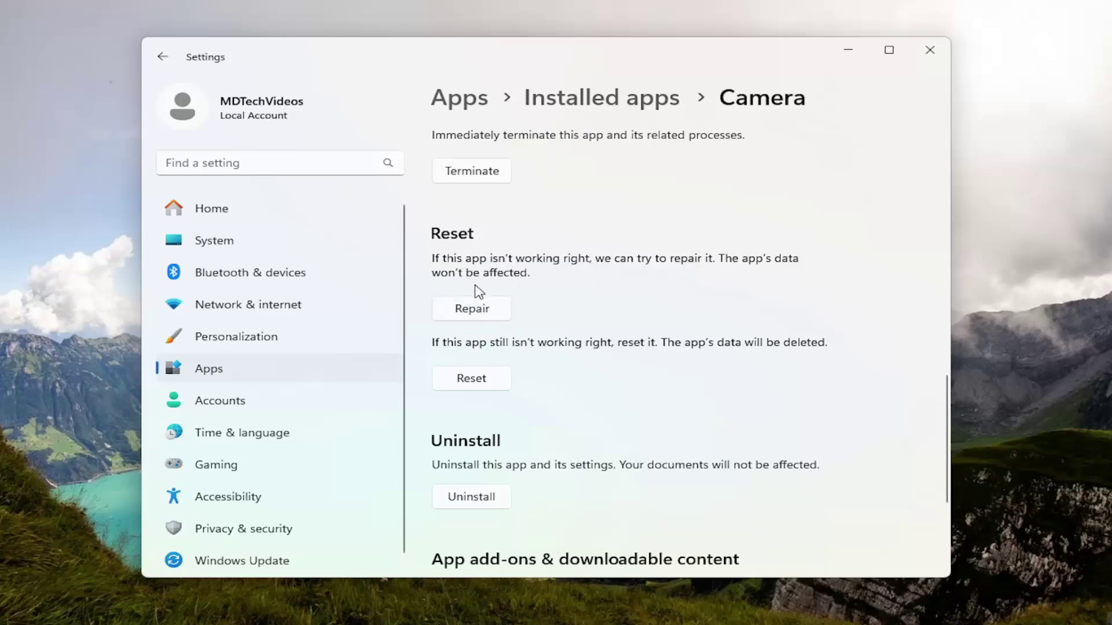
left_click(483, 313)
Step: Reset the Camera app, confirming deletion of its data, and close Settings
left_click(459, 383)
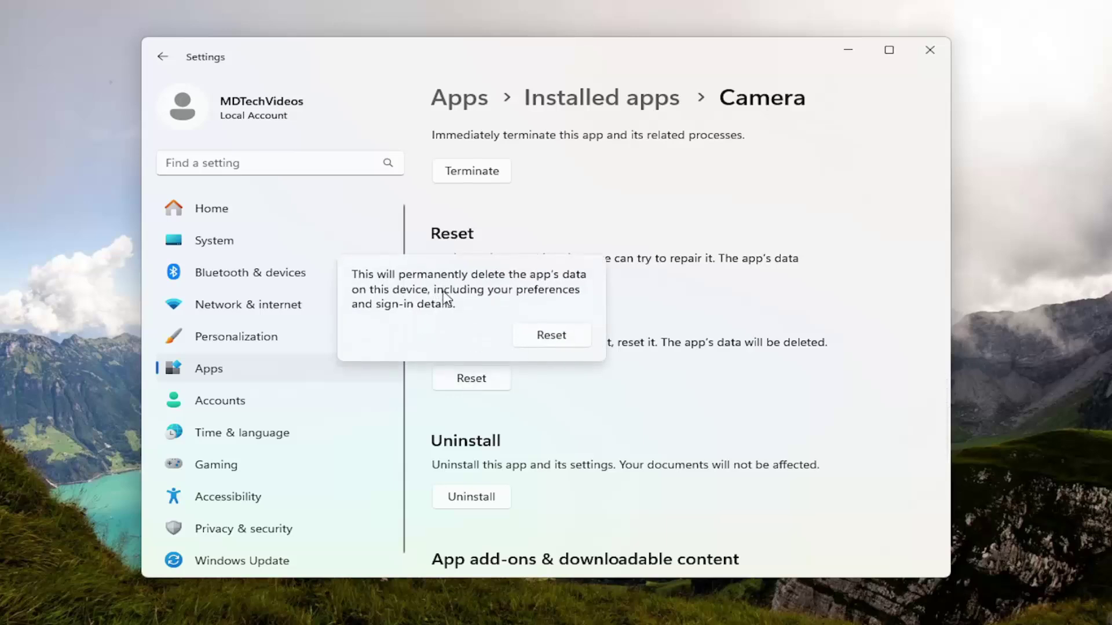
left_click(545, 336)
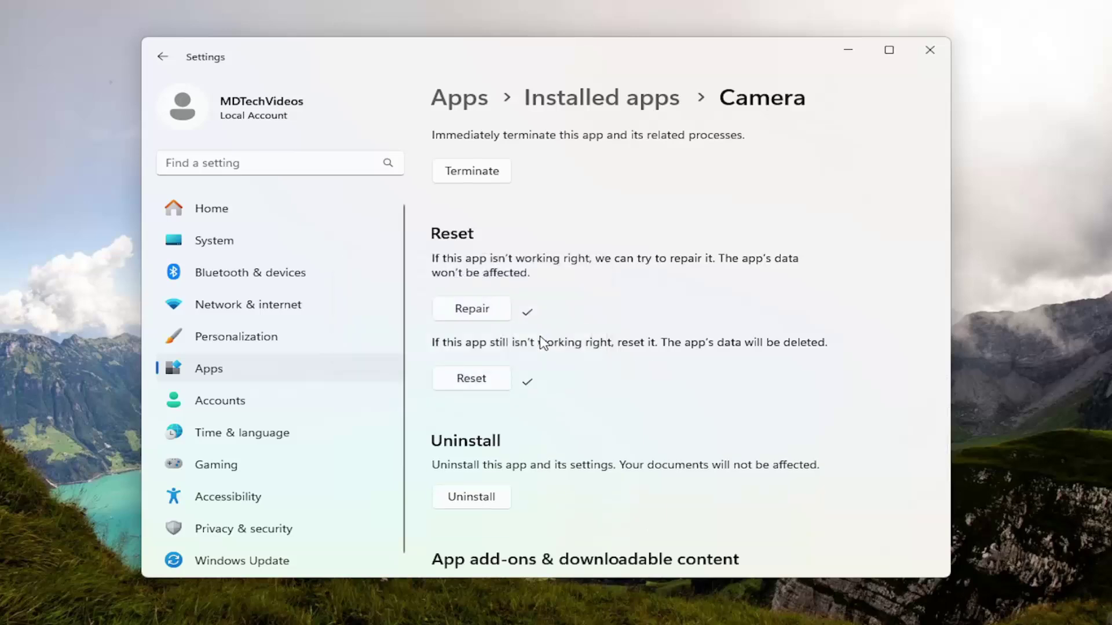
left_click(935, 50)
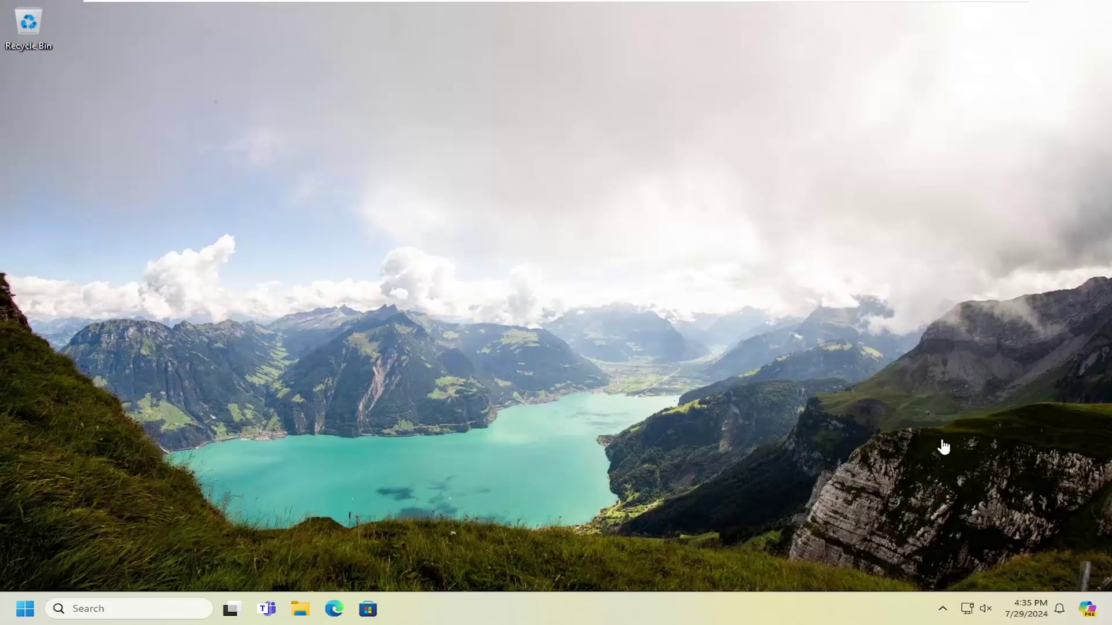
Step: Search 'windows powershell' in Start and run it as administrator
left_click(25, 610)
type("windows powershell")
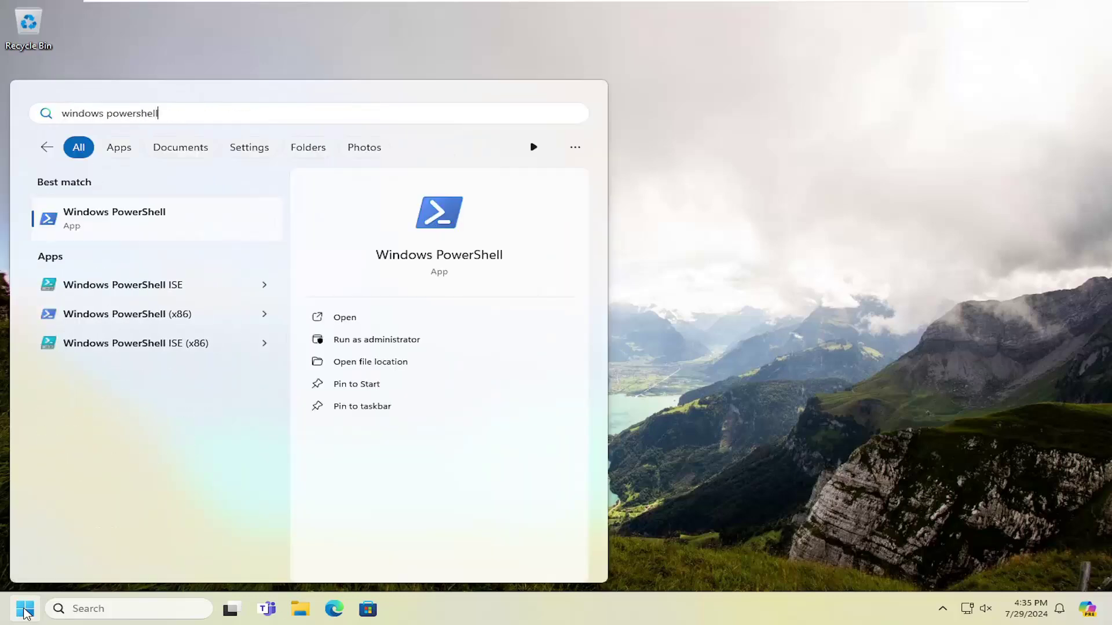
right_click(139, 215)
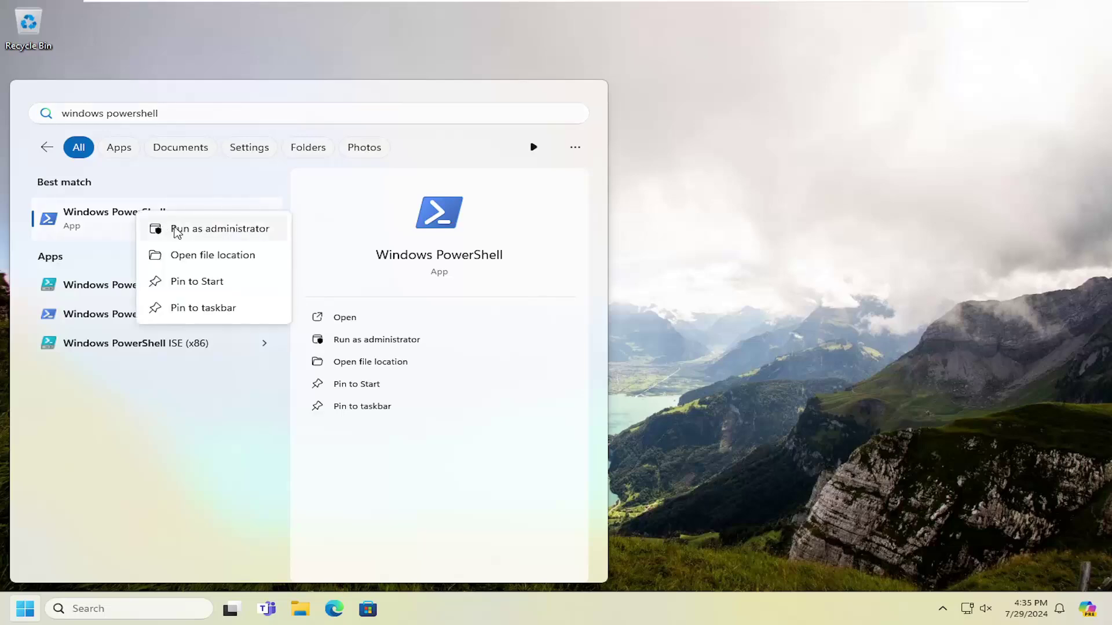
left_click(255, 230)
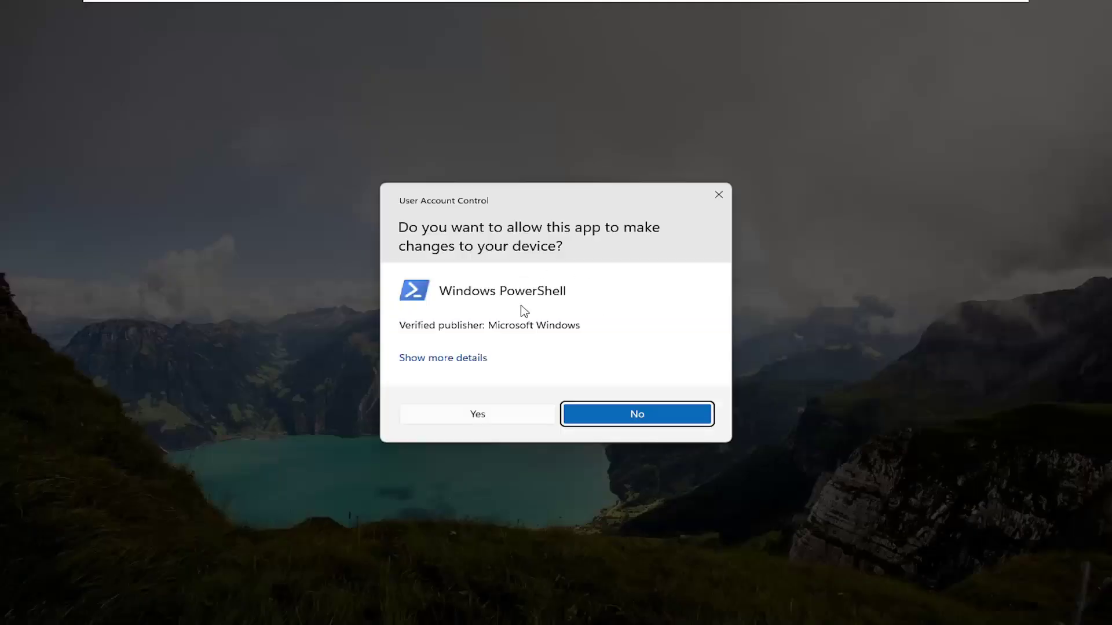
Step: Approve the admin prompt and run Get-AppxPackage Microsoft.WindowsCamera | Remove-AppxPackage
left_click(480, 421)
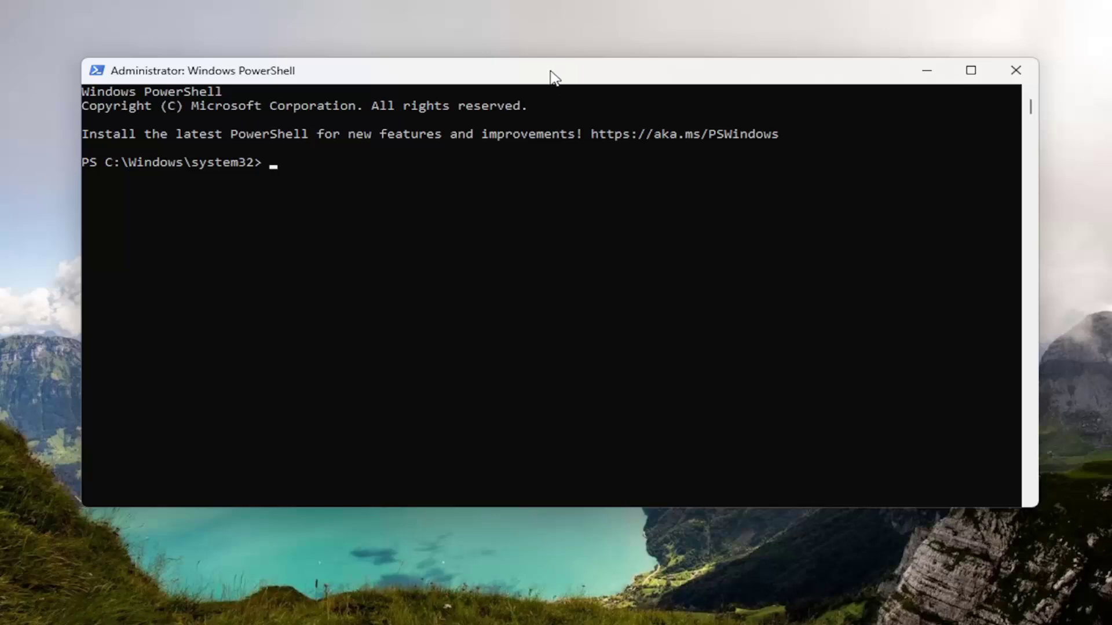
right_click(558, 75)
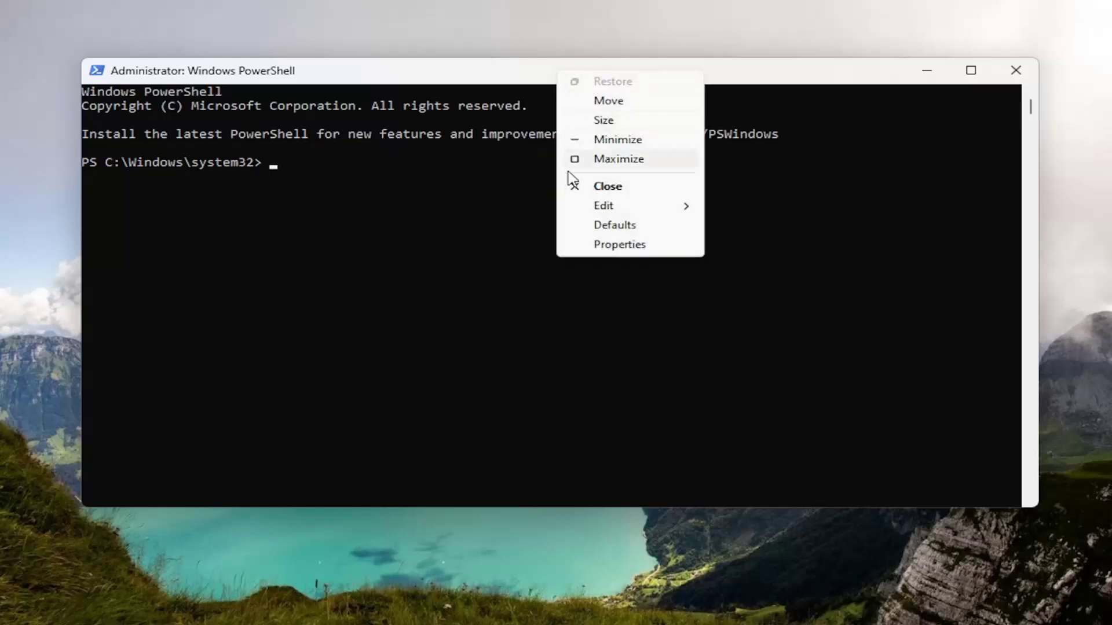
left_click(758, 245)
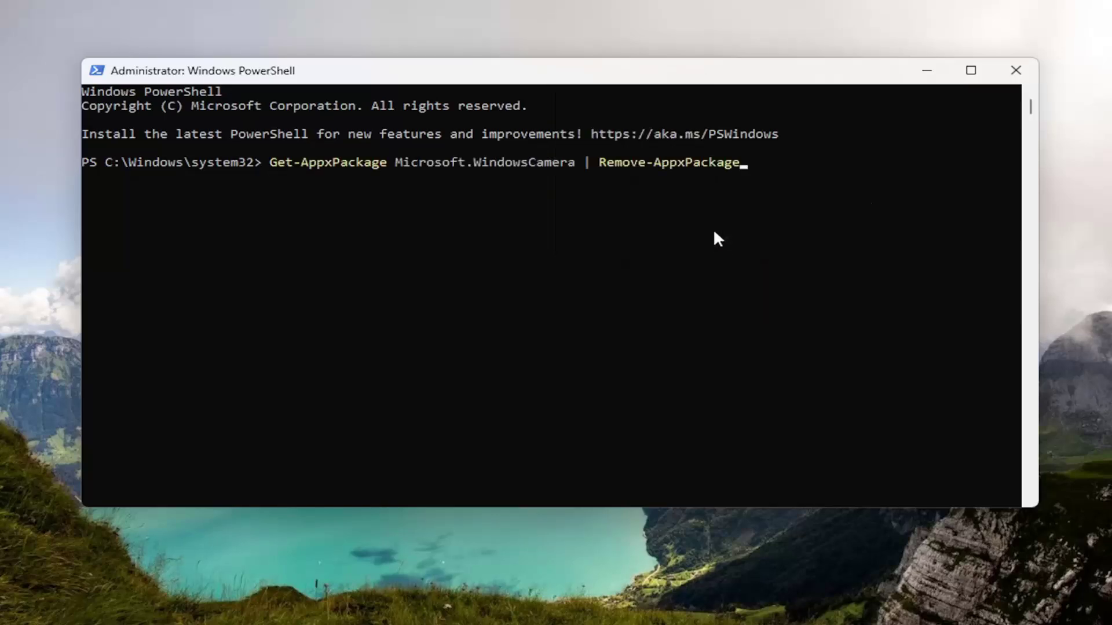
key("Return")
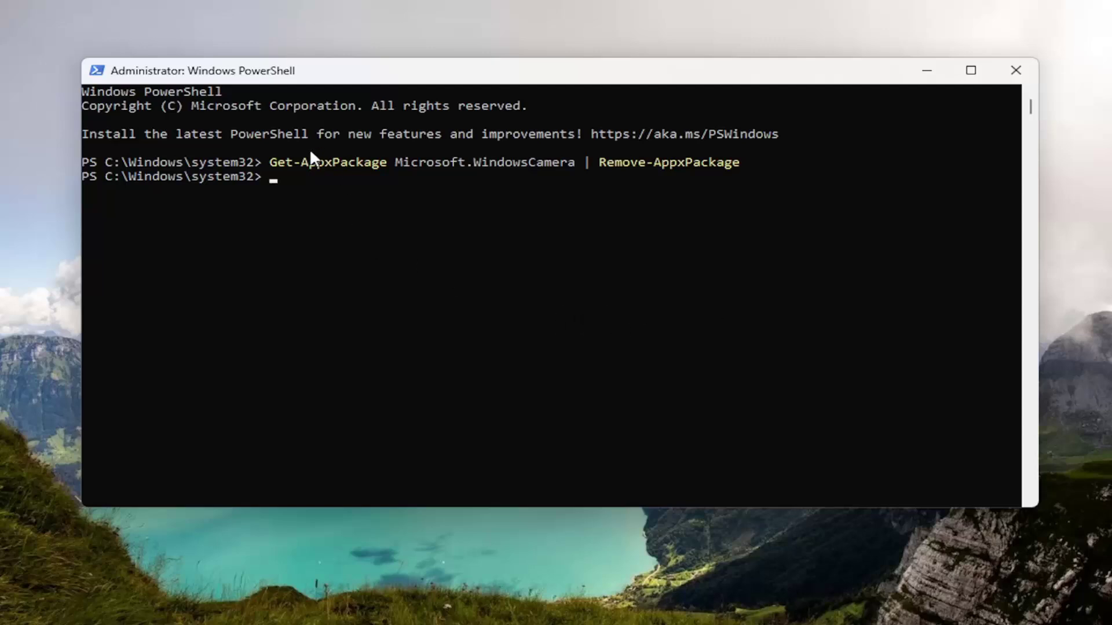
Step: Re-register the Camera package for all users with the Add-AppxPackage -Register command
right_click(373, 72)
mouse_move(419, 203)
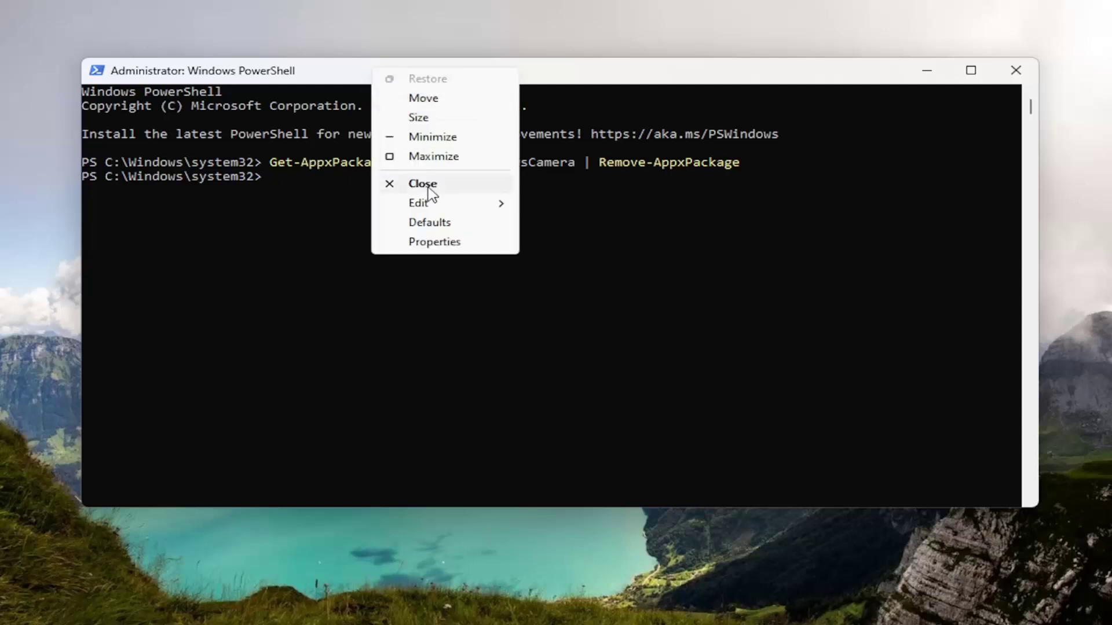
left_click(615, 243)
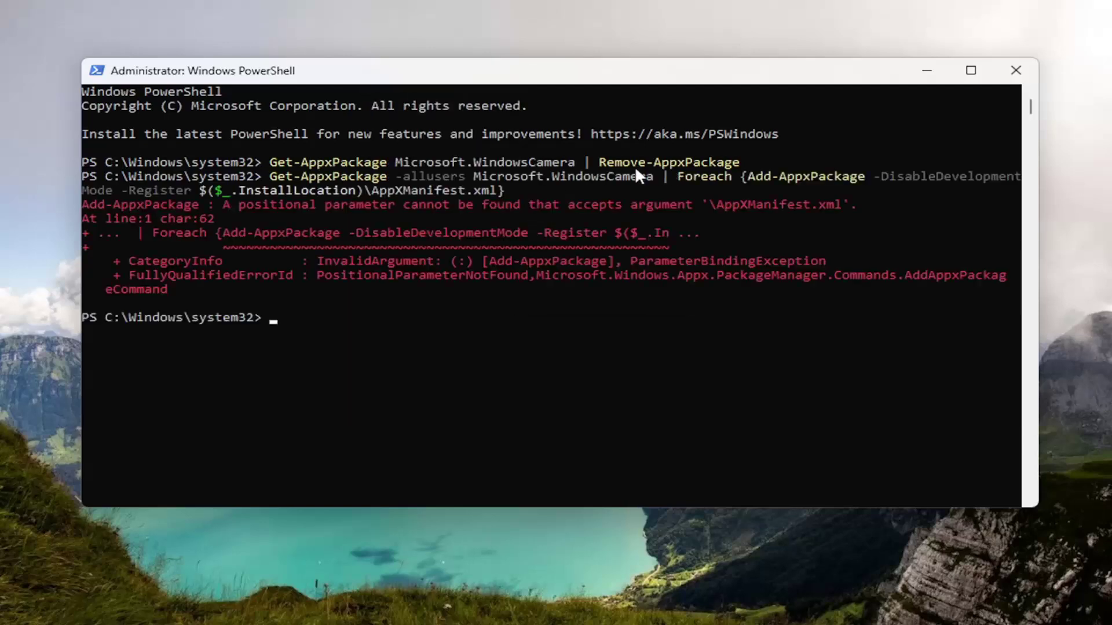
right_click(652, 173)
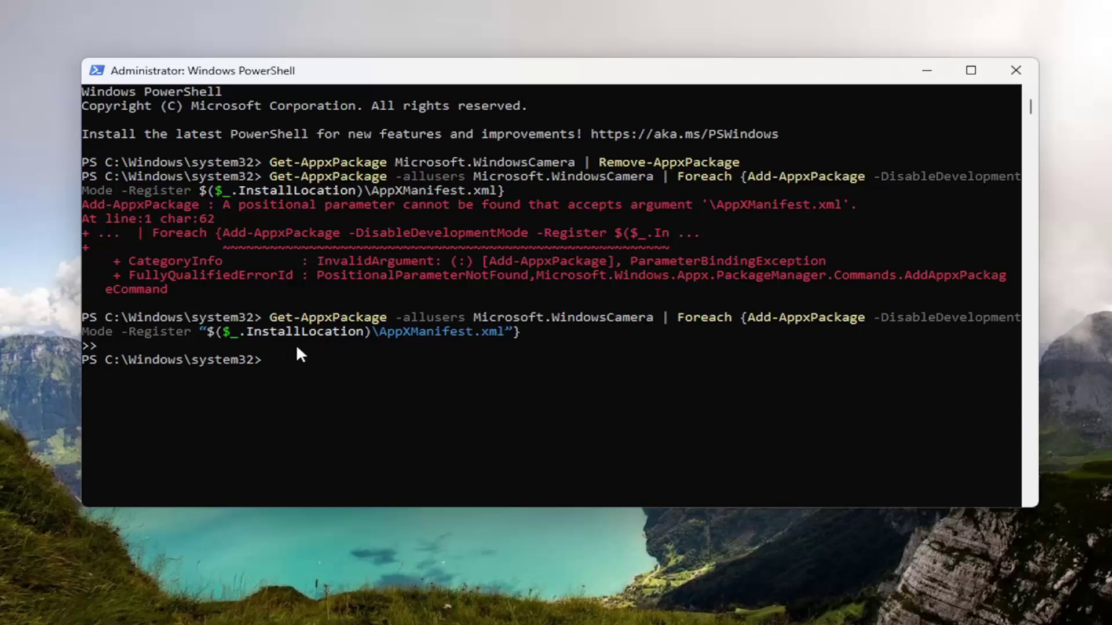
scroll(275, 366, "down", 2)
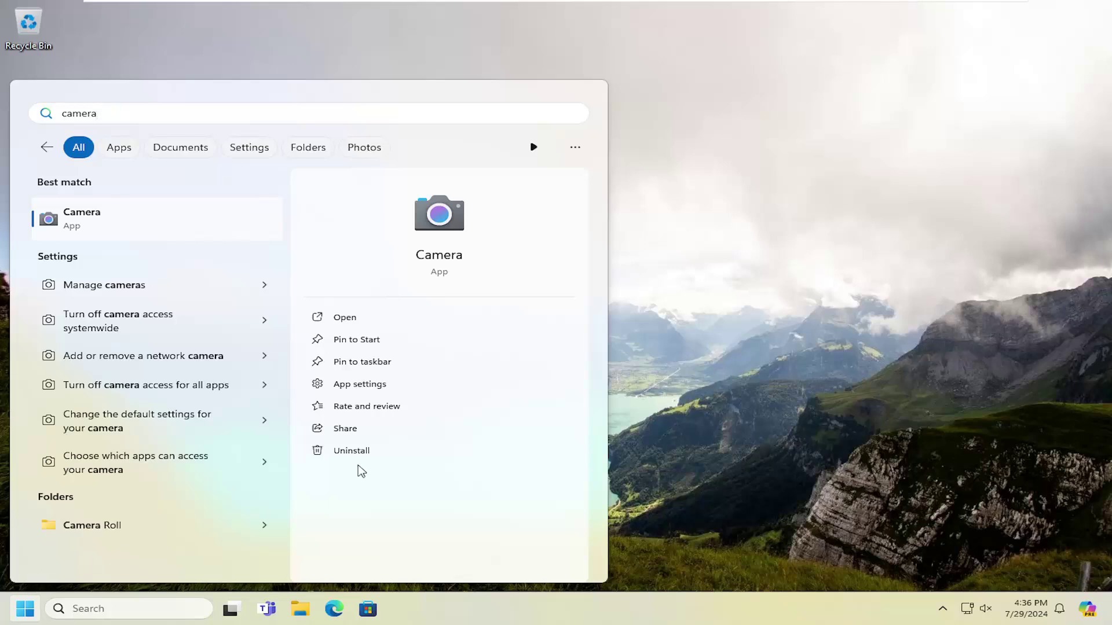
Step: Close the camera search results and launch Settings by searching 'settings' in Start
left_click(772, 262)
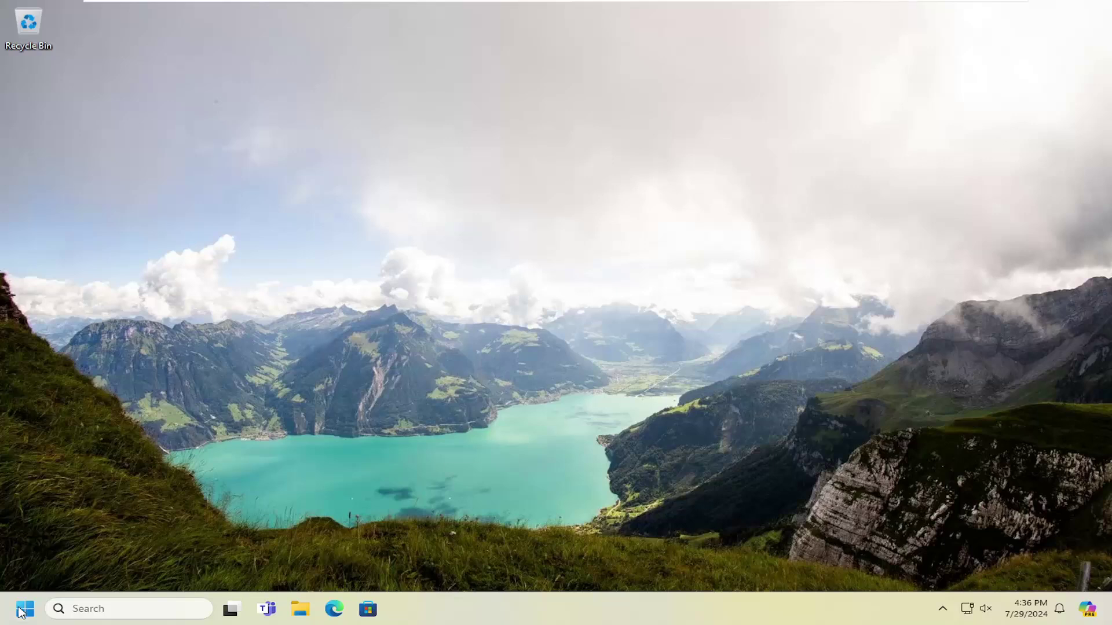
left_click(26, 609)
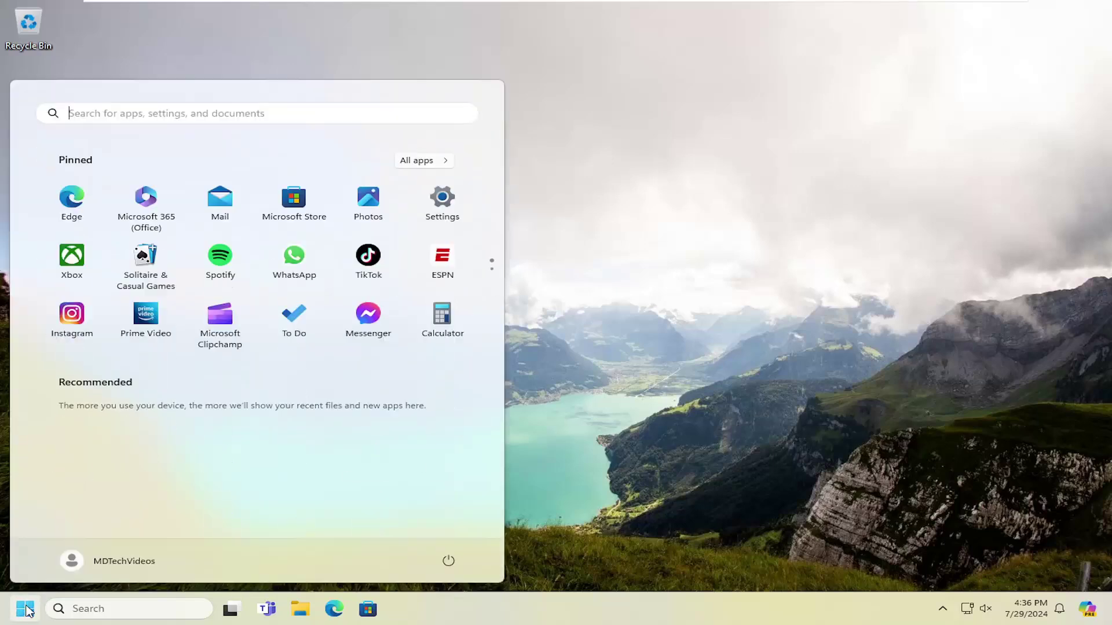
type("settings")
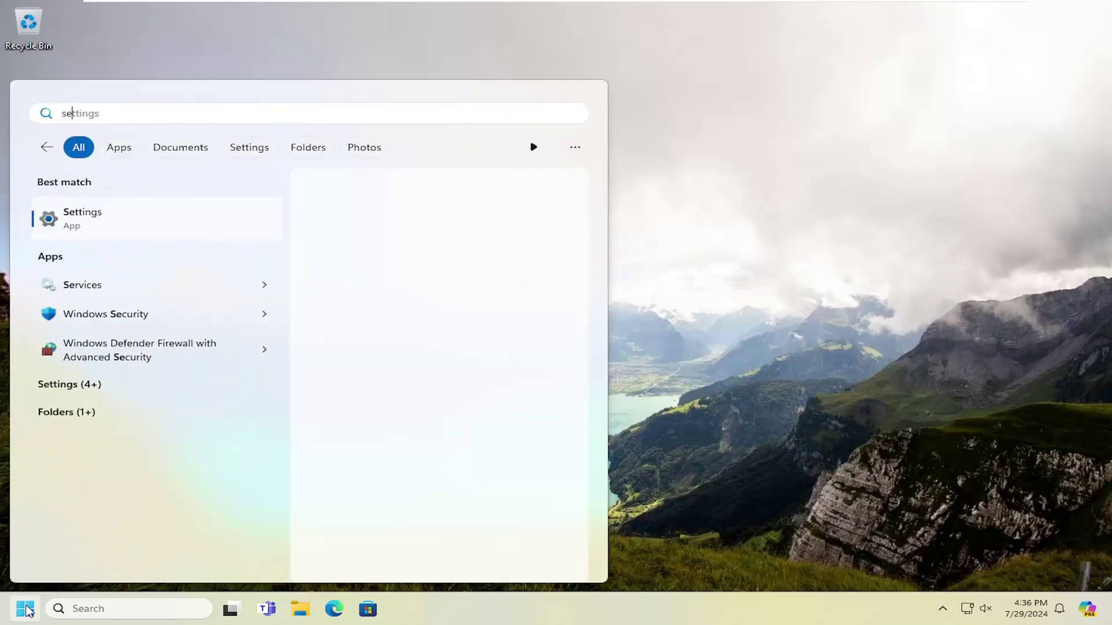
left_click(105, 224)
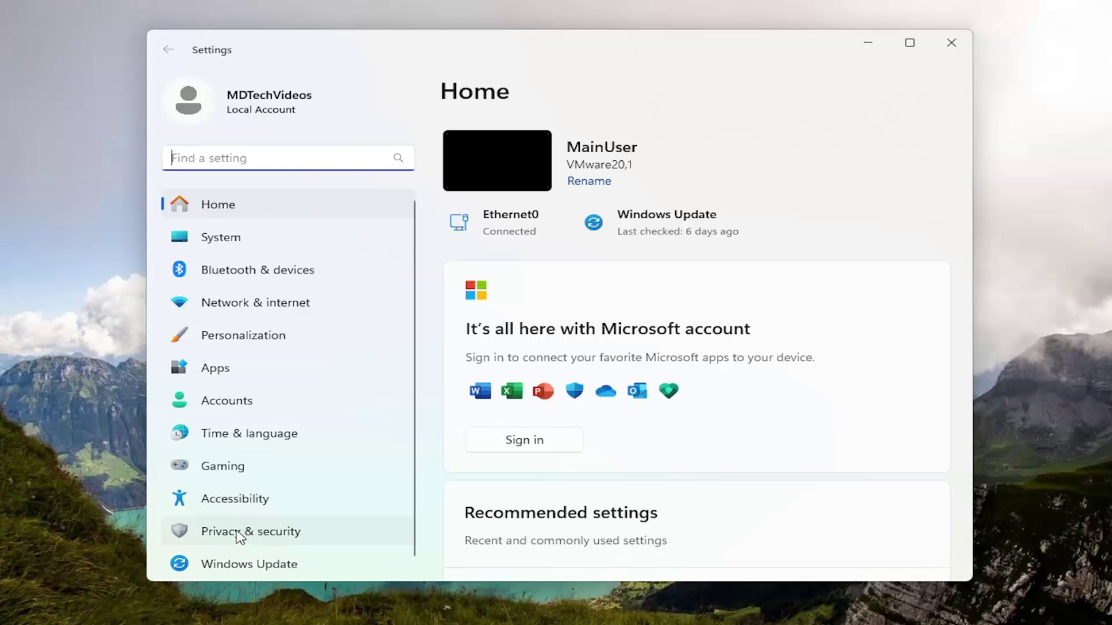
Step: Under Privacy & security > Camera, switch the Camera app's camera access On
left_click(238, 536)
scroll(568, 408, "down", 5)
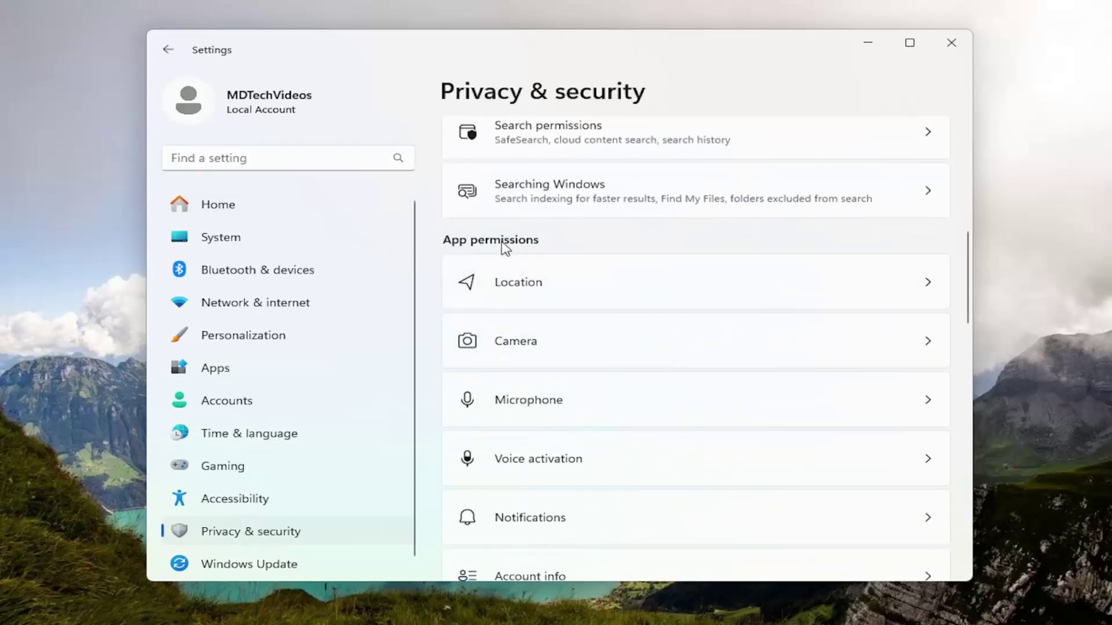
left_click(524, 350)
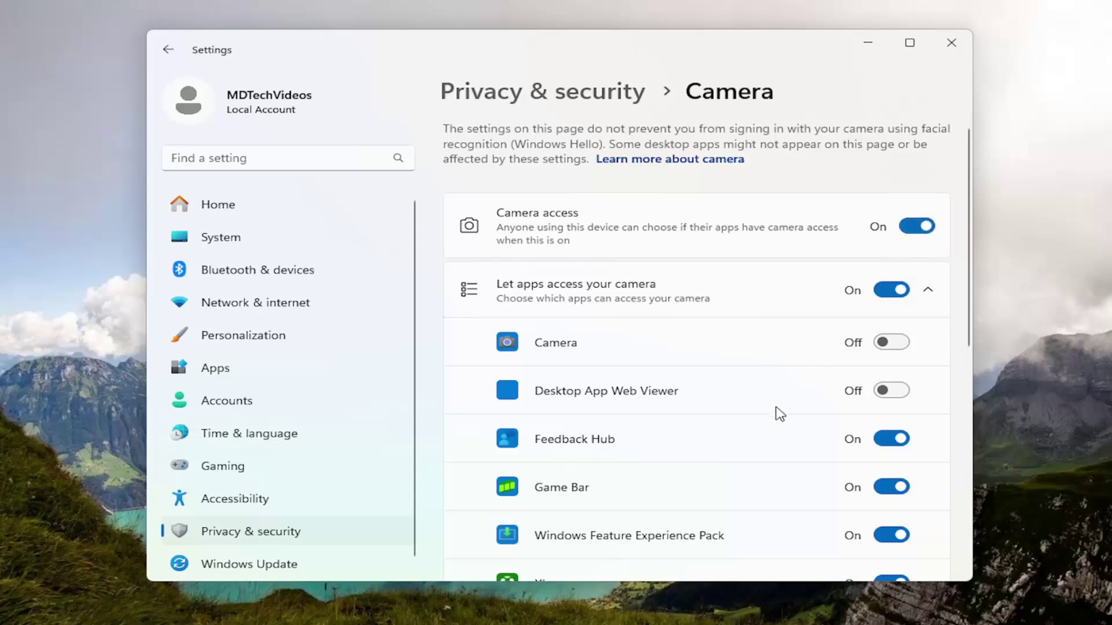
left_click(889, 342)
scroll(886, 512, "down", 3)
scroll(831, 427, "up", 2)
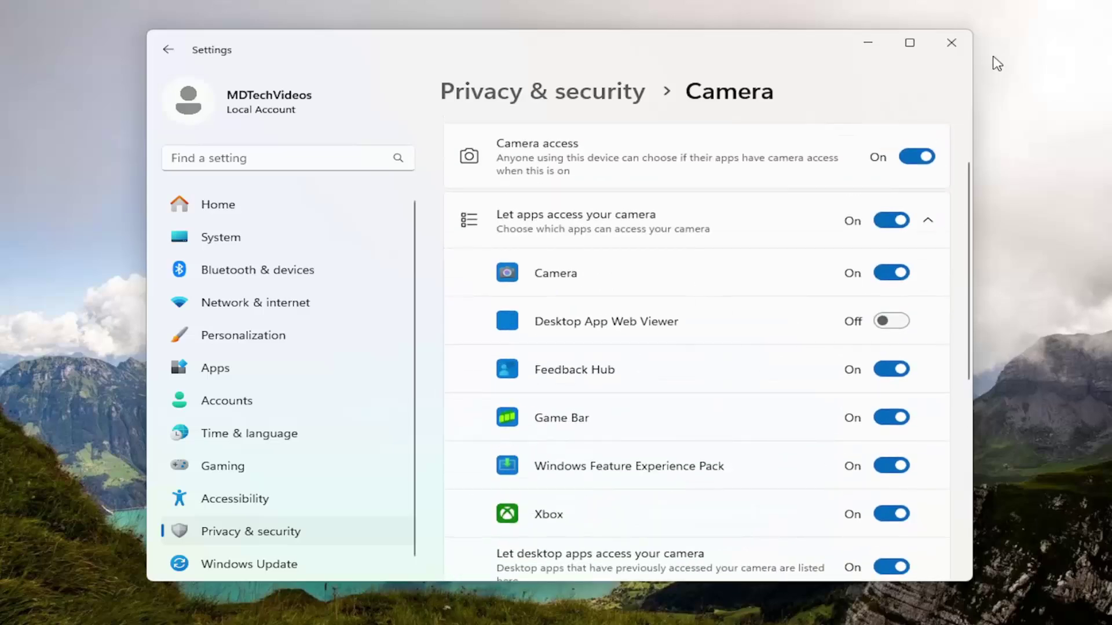